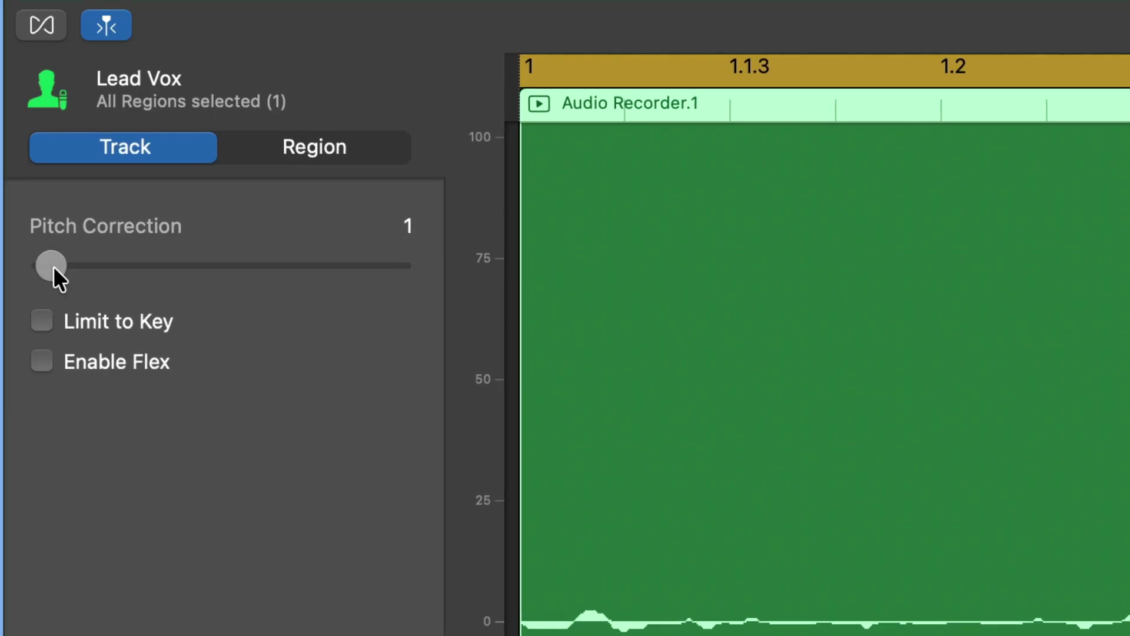
Raise Lead Vox pitch correction to about 78 and turn on Limit to Key.
{"action": "left_click_drag", "start_coordinate": [54, 266], "coordinate": [344, 287]}
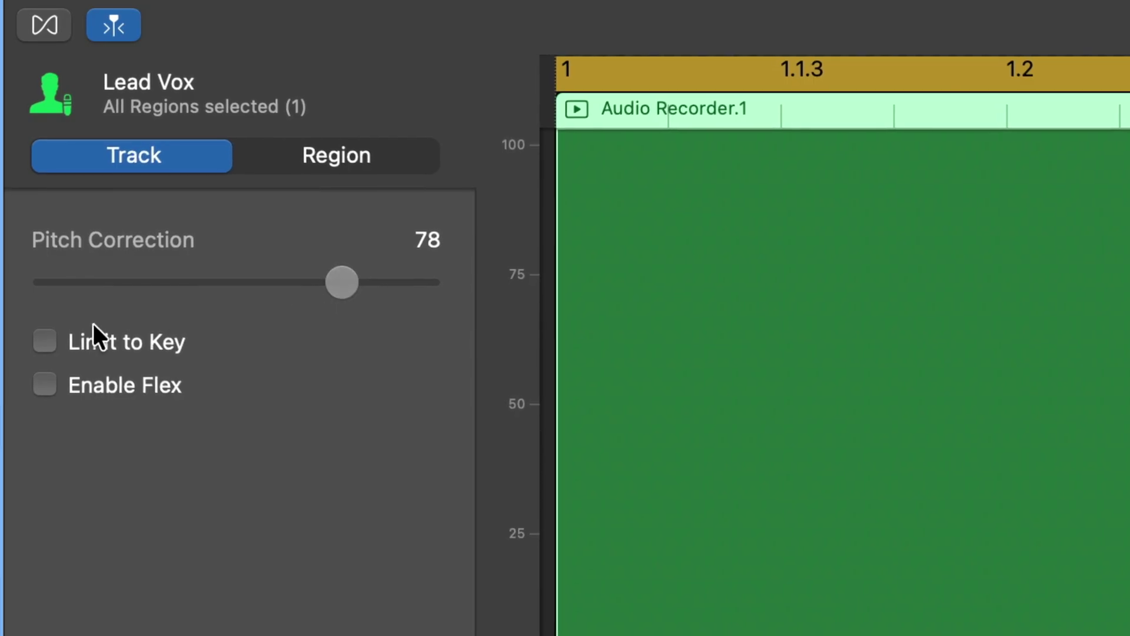
{"action": "left_click", "coordinate": [44, 342]}
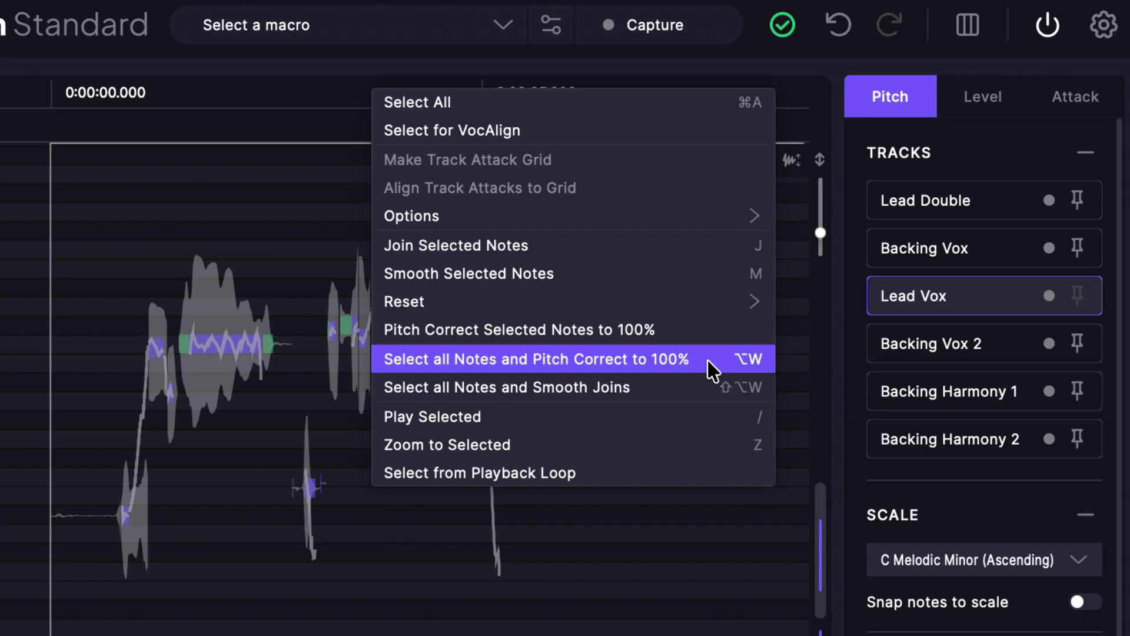
Use Select all Notes and Pitch Correct to 100% on the Lead Vox notes.
{"action": "left_click", "coordinate": [707, 359]}
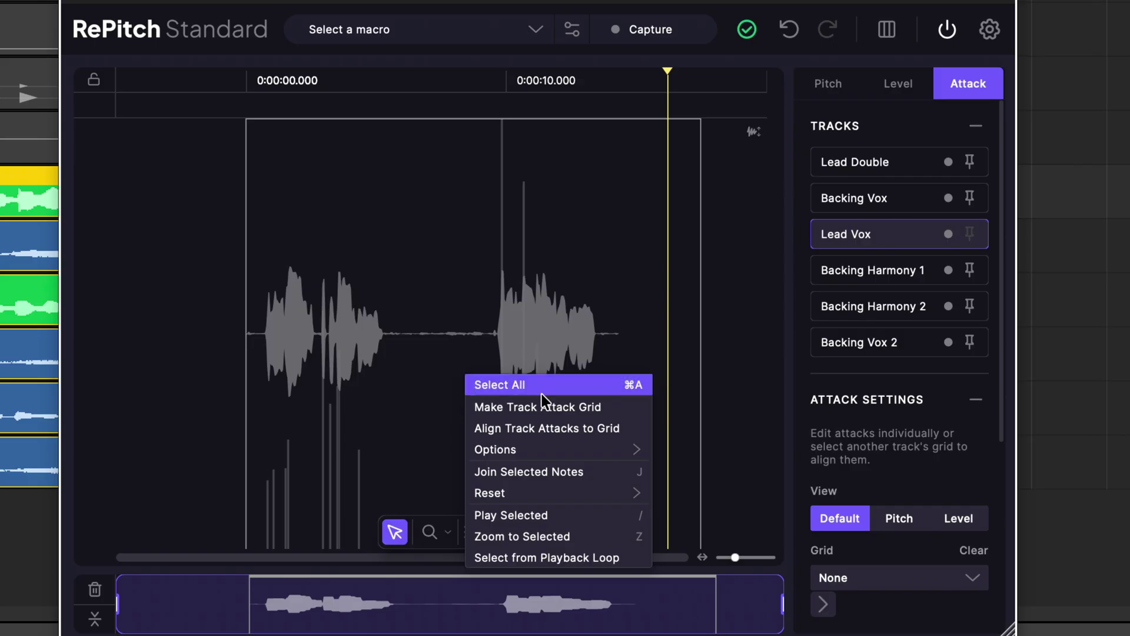
Make the Lead Vox attacks the track attack grid and align Backing Harmony 1 to it.
{"action": "left_click", "coordinate": [602, 405]}
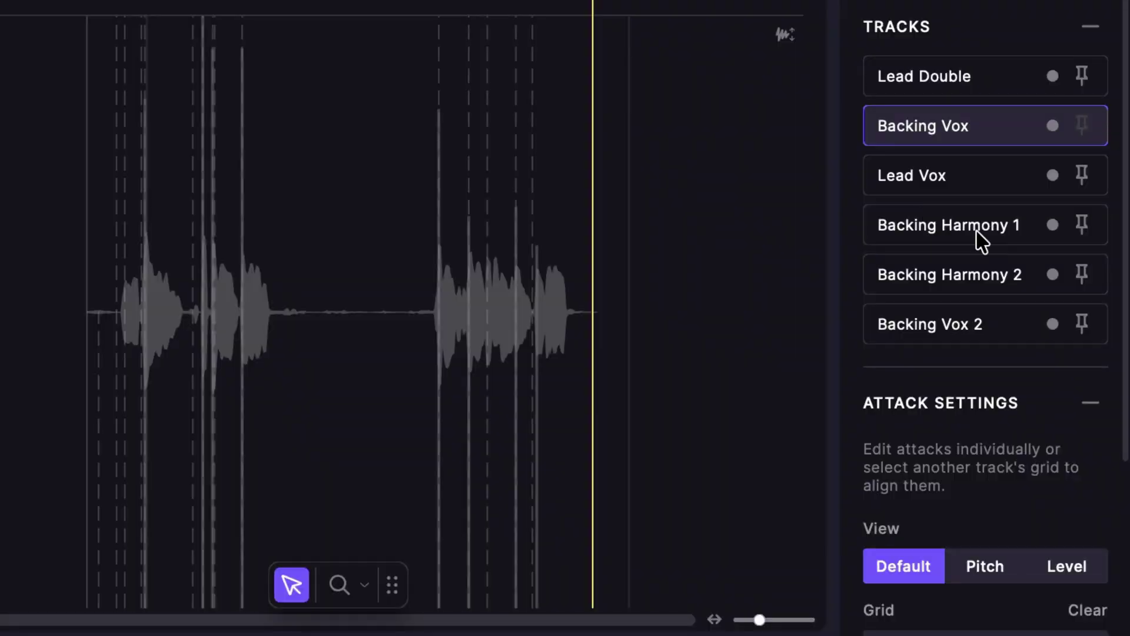
{"action": "left_click", "coordinate": [982, 238]}
{"action": "right_click", "coordinate": [408, 239]}
{"action": "left_click", "coordinate": [481, 287]}
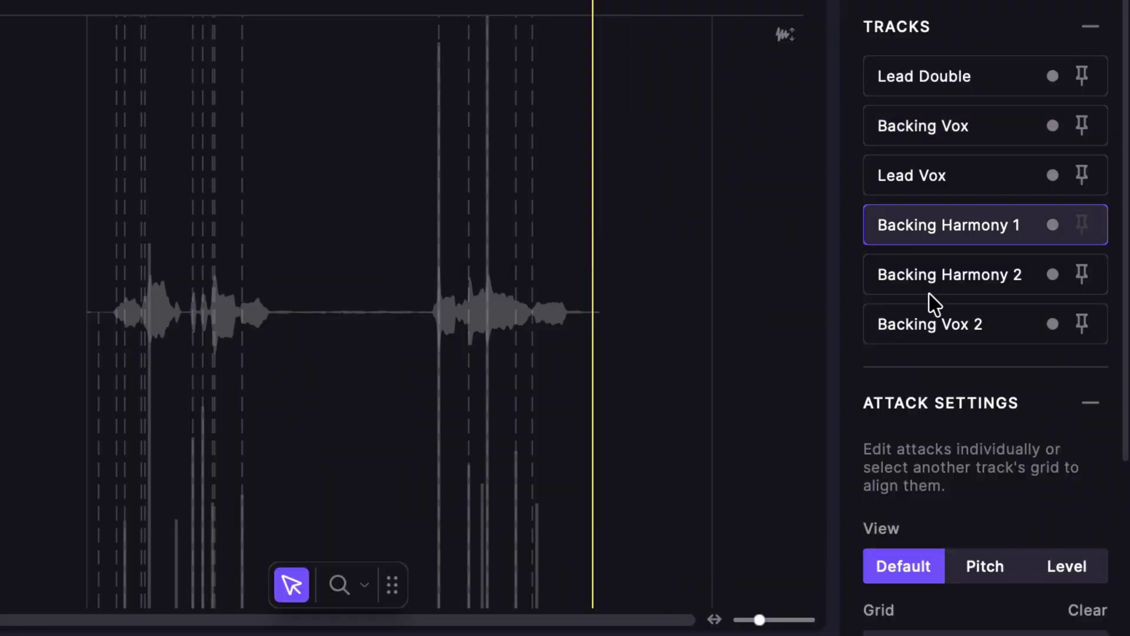
Align the Backing Harmony 2 and Backing Vox 2 attacks to the Lead Vox grid.
{"action": "left_click", "coordinate": [995, 287]}
{"action": "right_click", "coordinate": [451, 235]}
{"action": "left_click", "coordinate": [576, 309]}
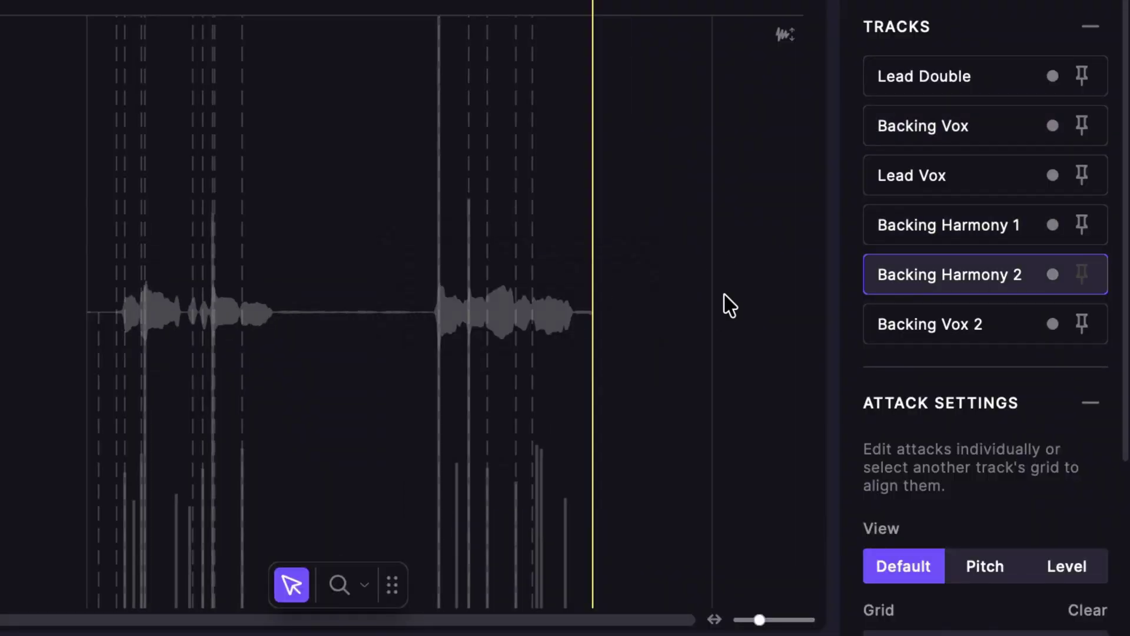
{"action": "left_click", "coordinate": [985, 328]}
{"action": "right_click", "coordinate": [484, 272]}
{"action": "left_click", "coordinate": [416, 293]}
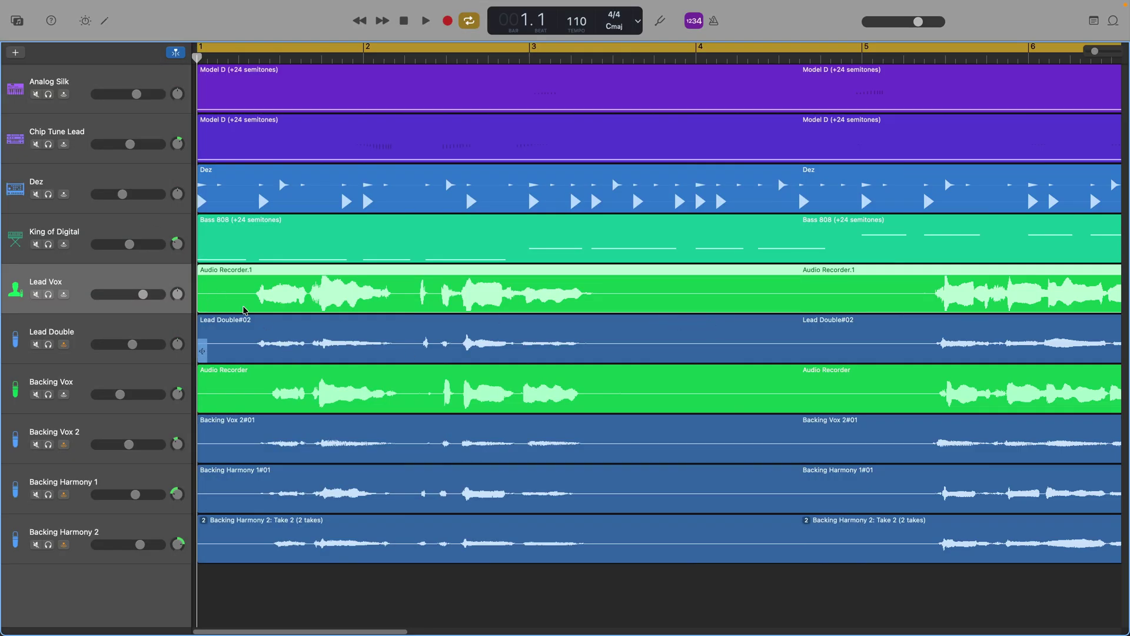
Solo the Lead Vox track and start song playback.
{"action": "left_click", "coordinate": [51, 295]}
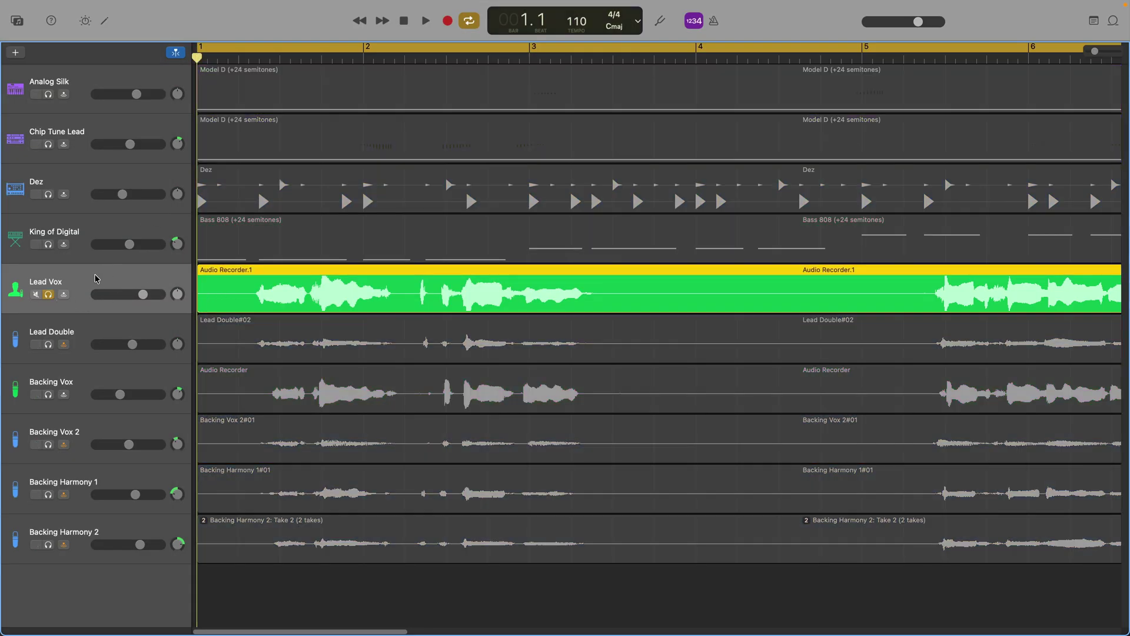
{"action": "key", "text": "space"}
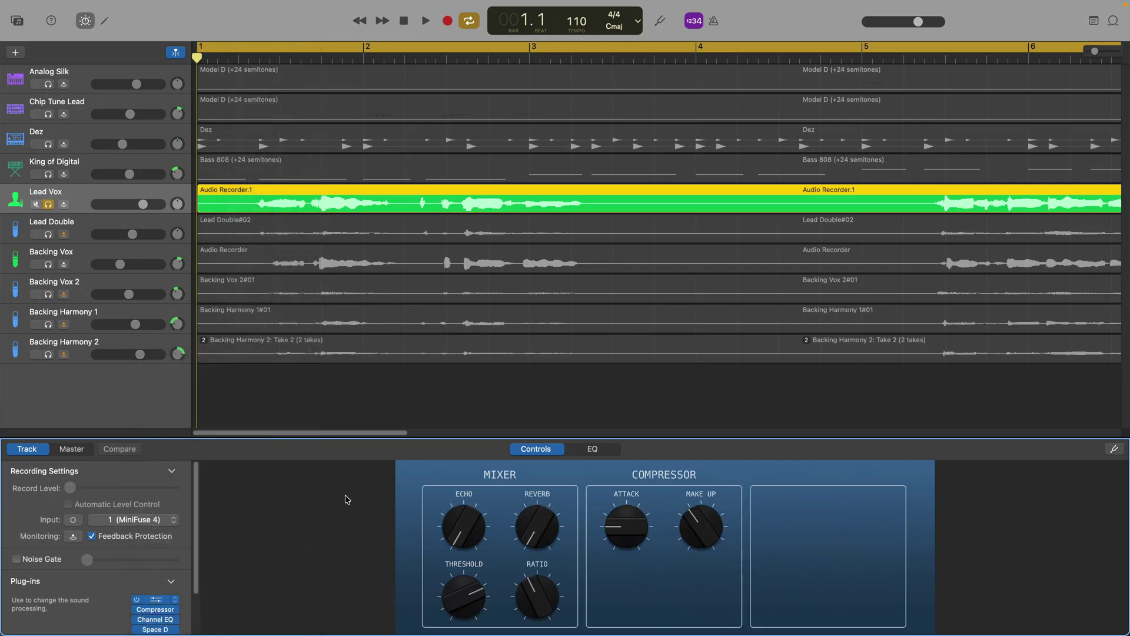
Insert RePitch on Lead Vox and capture the vocal while the song plays.
{"action": "left_click", "coordinate": [156, 601]}
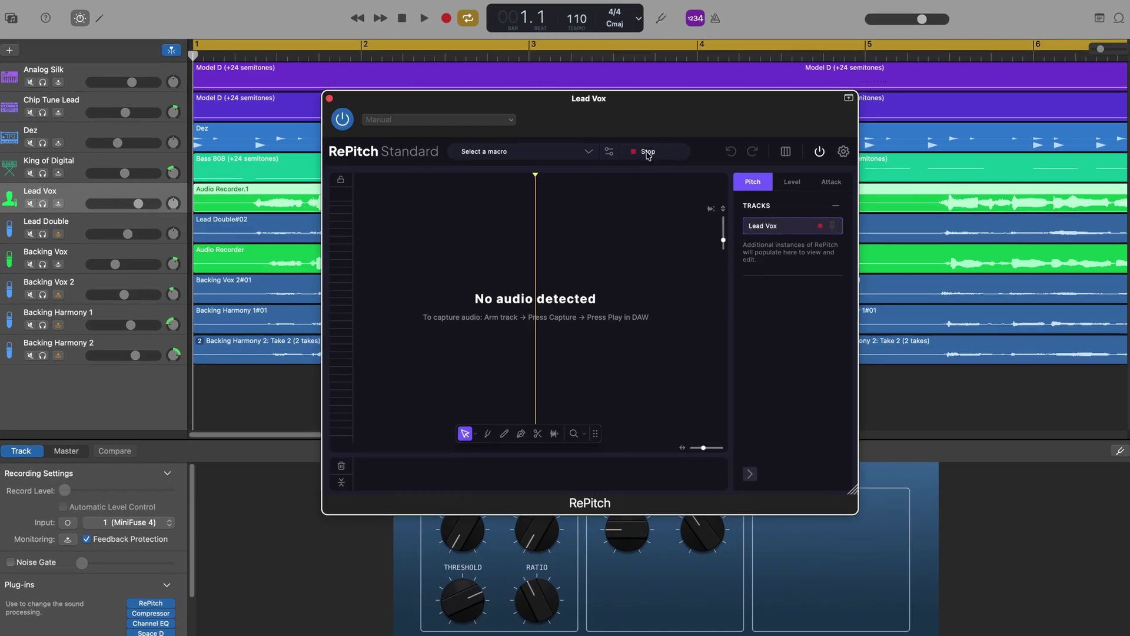
{"action": "left_click", "coordinate": [647, 153]}
{"action": "key", "text": "space"}
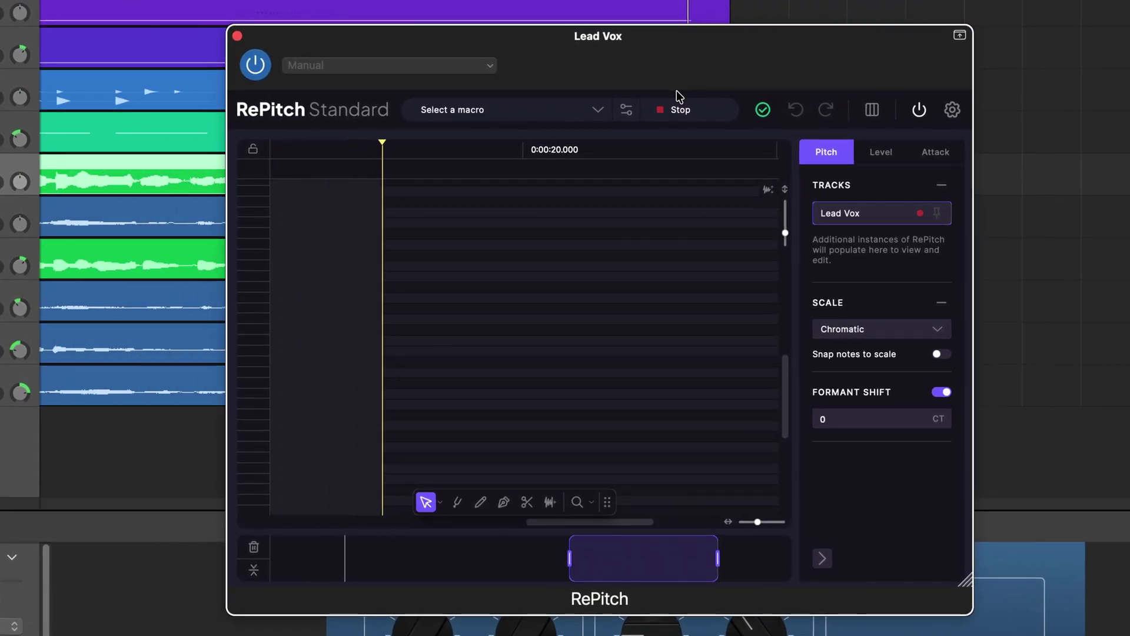
Stop the capture and apply the detected C Melodic Minor (Ascending) scale.
{"action": "key", "text": "space"}
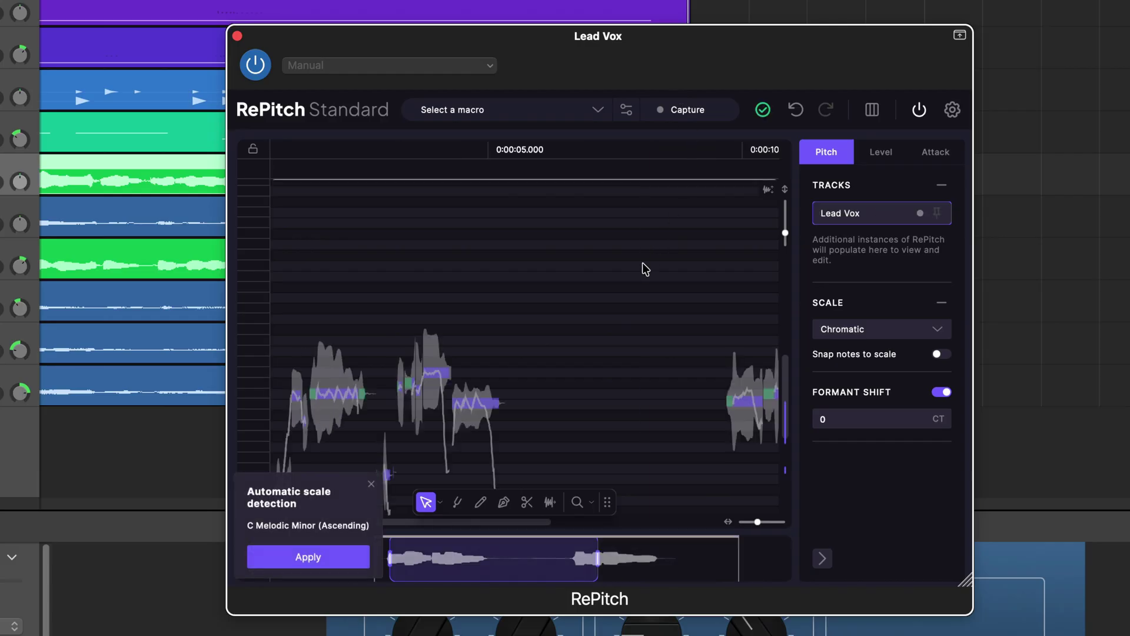
{"action": "scroll", "coordinate": [580, 304], "scroll_direction": "left", "scroll_amount": 5}
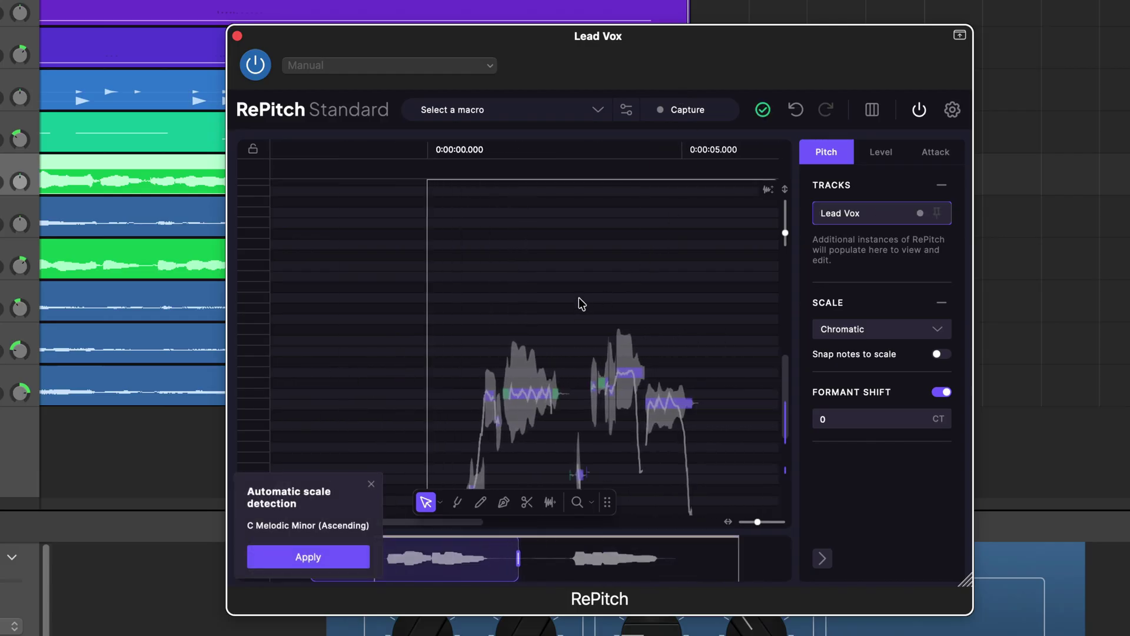
{"action": "scroll", "coordinate": [579, 303], "scroll_direction": "down", "scroll_amount": 5}
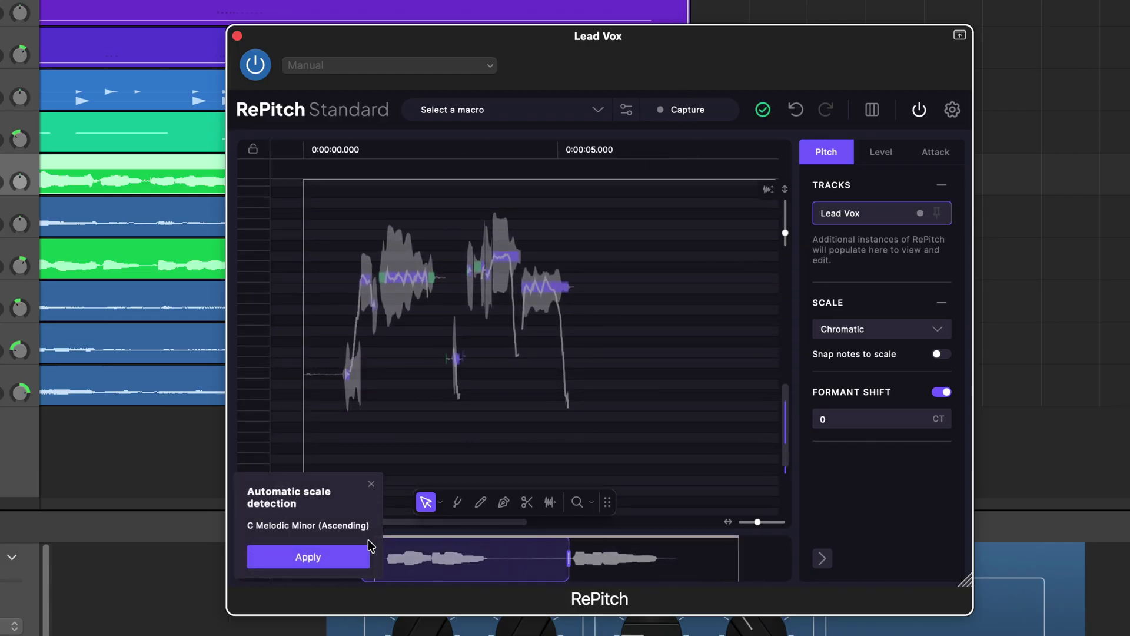
{"action": "left_click", "coordinate": [308, 557]}
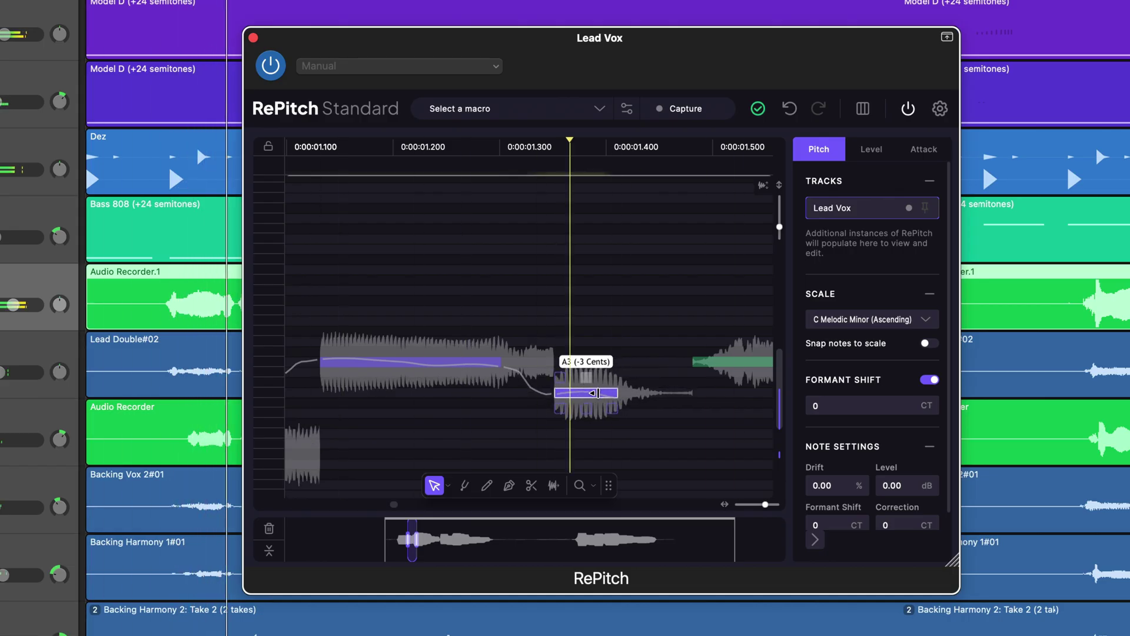
{"action": "scroll", "coordinate": [595, 393], "scroll_direction": "down", "scroll_amount": 5}
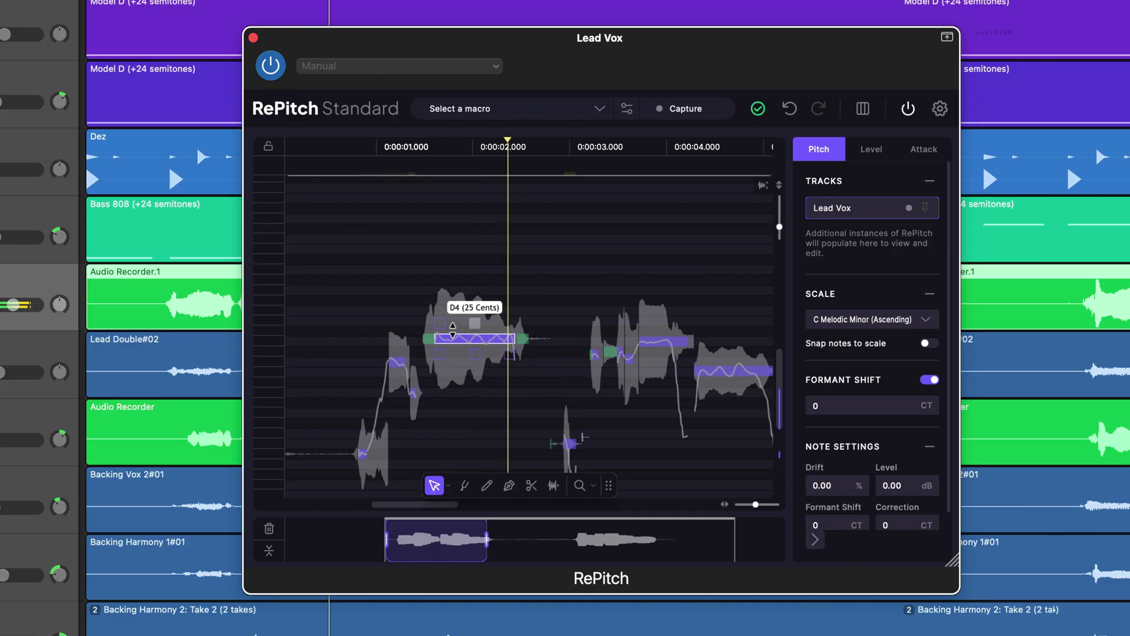
Shift the held note near the song's start upward in pitch.
{"action": "left_click_drag", "start_coordinate": [453, 328], "coordinate": [452, 287]}
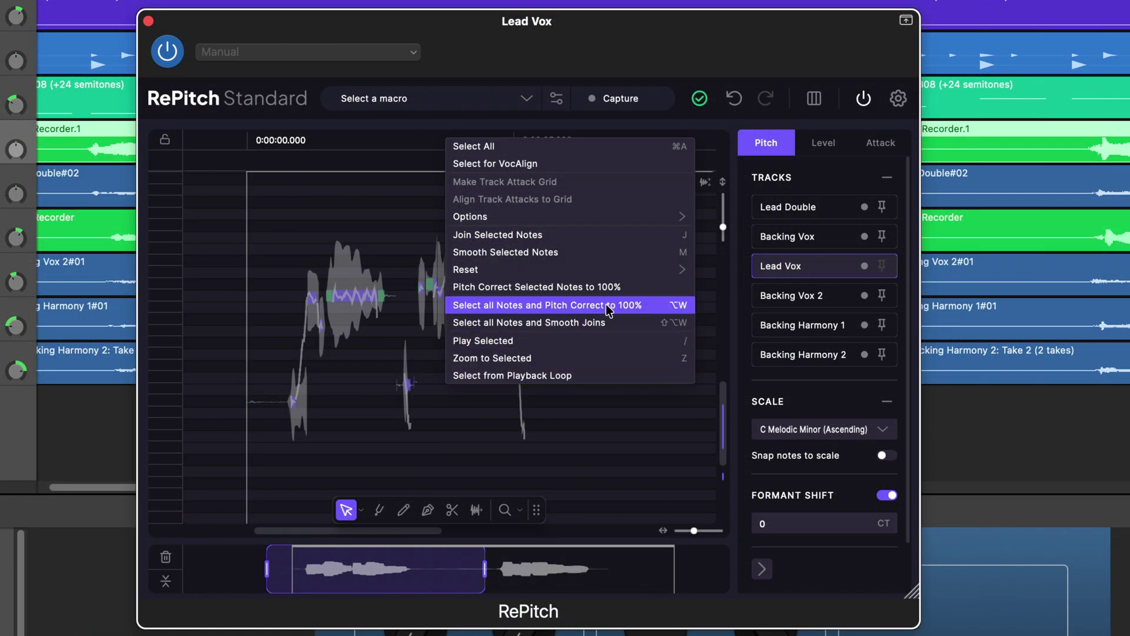
Re-correct all Lead Vox notes to 100% and play the vocal back.
{"action": "left_click", "coordinate": [655, 312]}
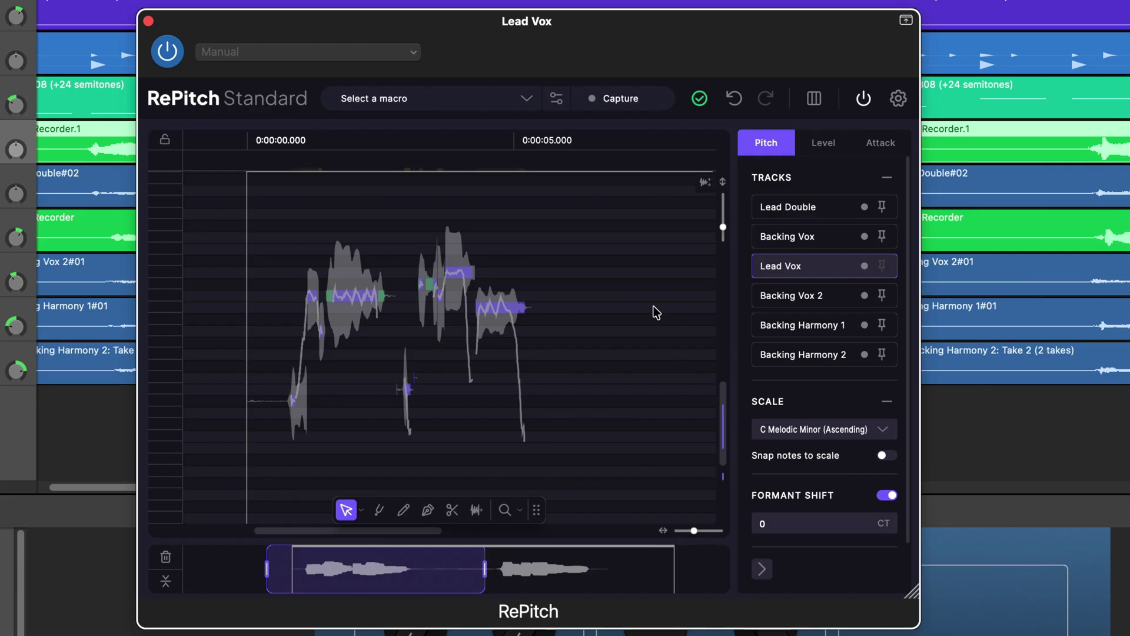
{"action": "key", "text": "space"}
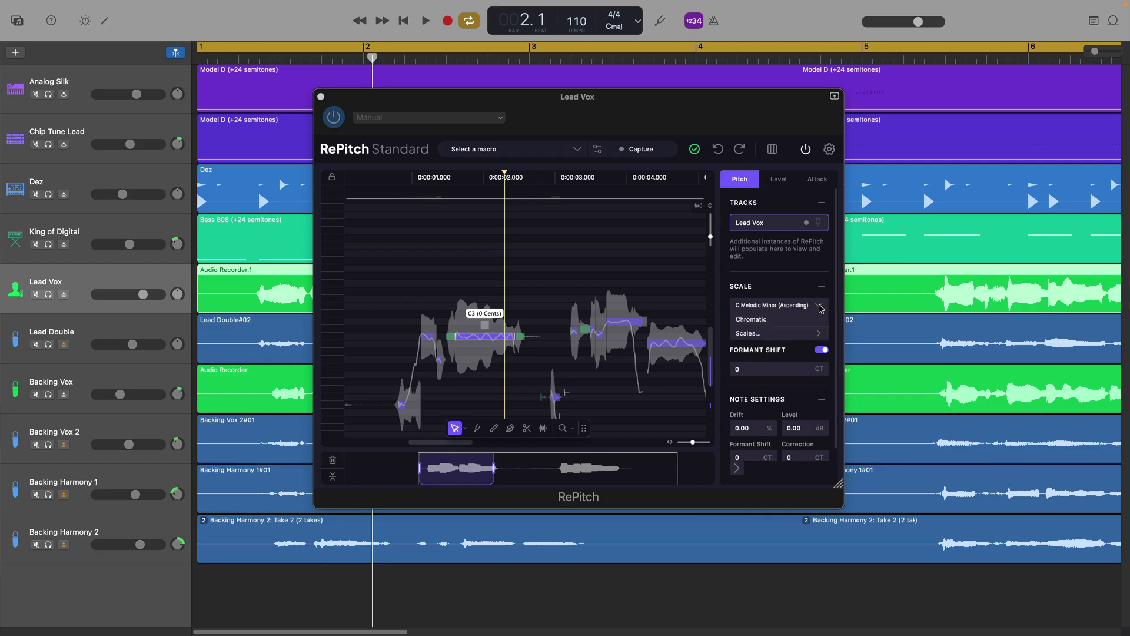
Close the scale list, turn off scale snapping, and deselect the edited note.
{"action": "left_click", "coordinate": [819, 307]}
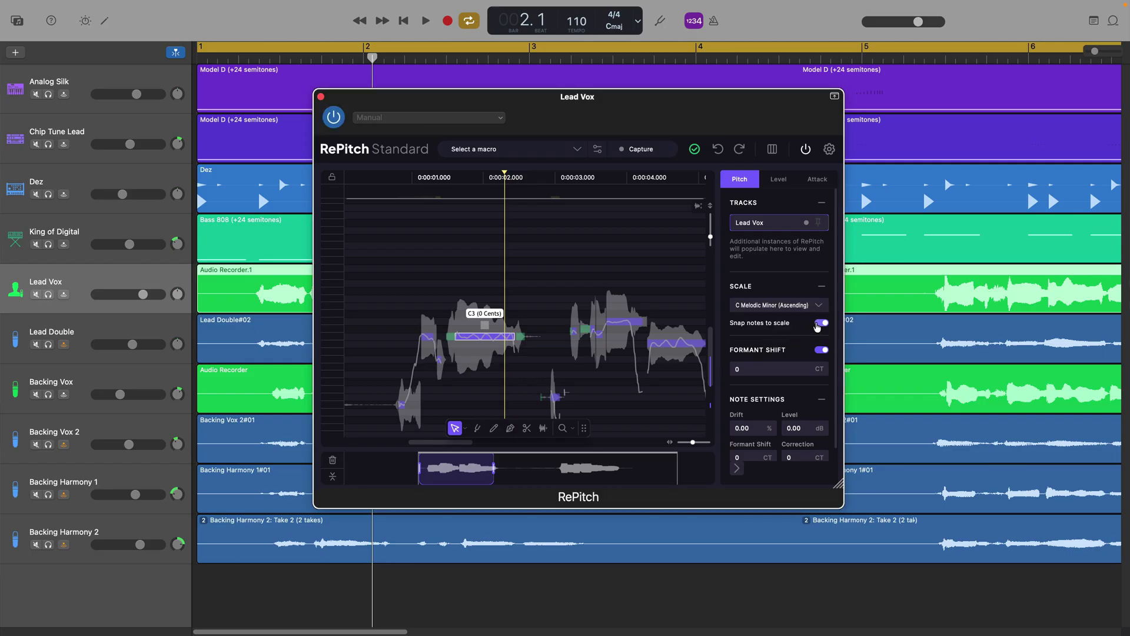
{"action": "left_click", "coordinate": [819, 323]}
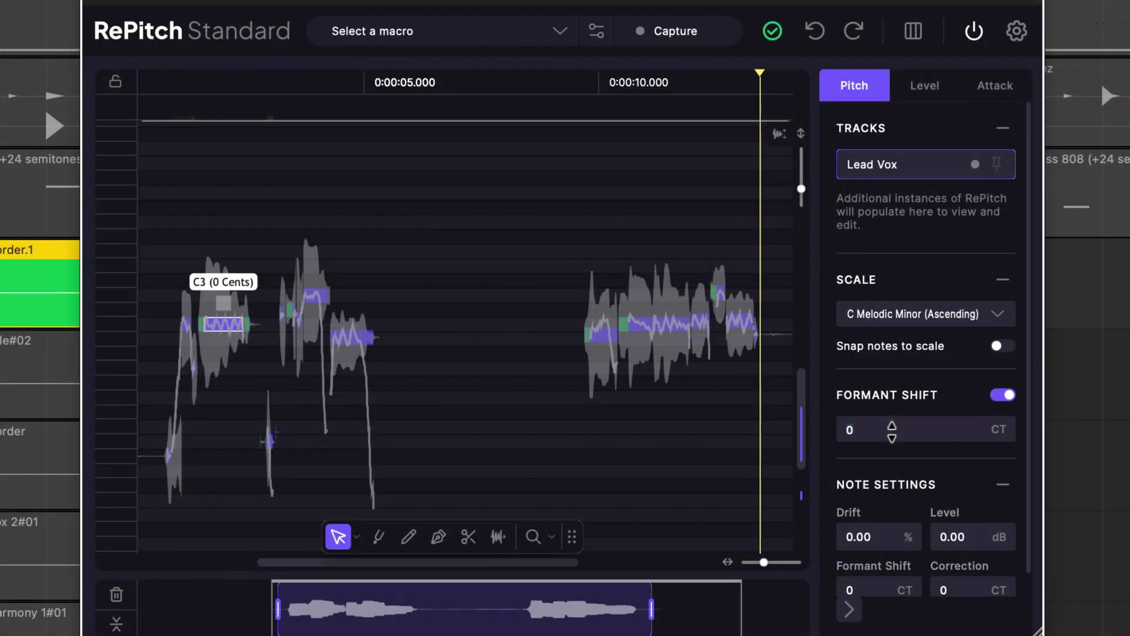
{"action": "left_click", "coordinate": [434, 404]}
Sweep the Lead Vox formant shift through values like 378, 218, -44, -169, ending at 0 cents.
{"action": "double_click", "coordinate": [860, 429]}
{"action": "type", "text": "97"}
{"action": "key", "text": "Return"}
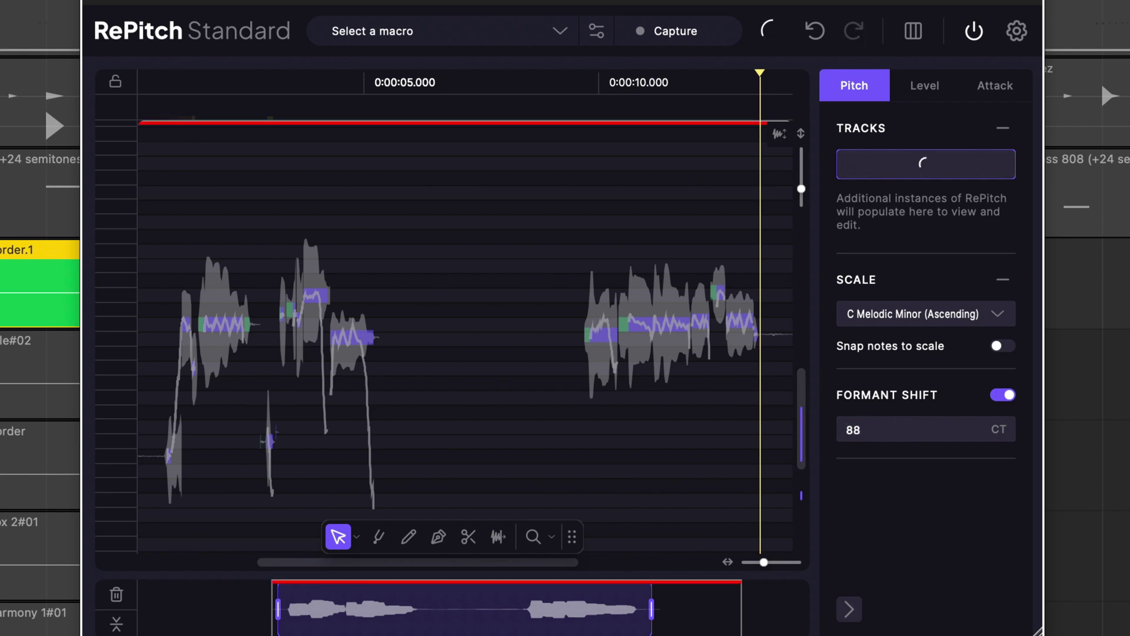
{"action": "left_click_drag", "start_coordinate": [923, 433], "coordinate": [922, 421]}
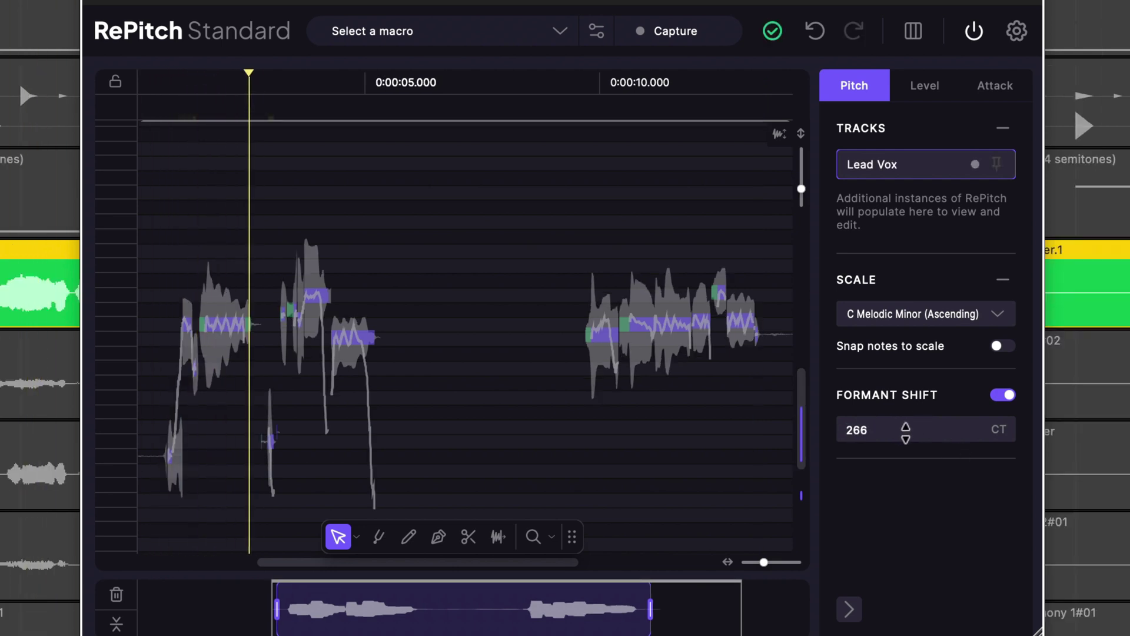
{"action": "left_click_drag", "start_coordinate": [905, 433], "coordinate": [904, 415]}
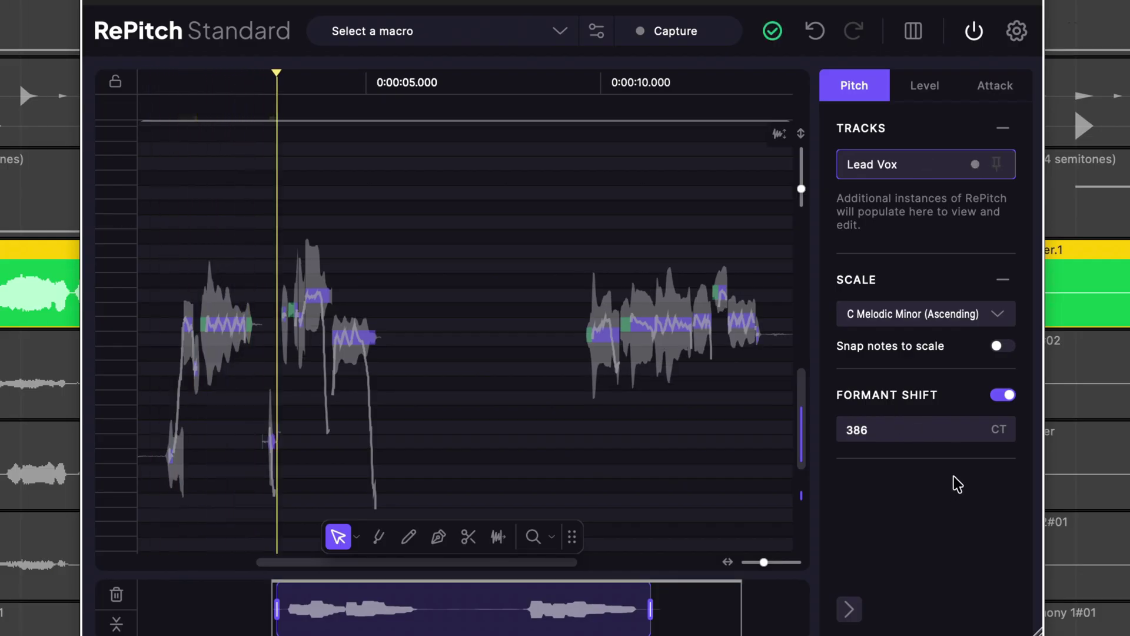
{"action": "mouse_move", "coordinate": [957, 434]}
{"action": "left_mouse_down"}
{"action": "mouse_move", "coordinate": [957, 455]}
{"action": "mouse_move", "coordinate": [909, 447]}
{"action": "left_mouse_up"}
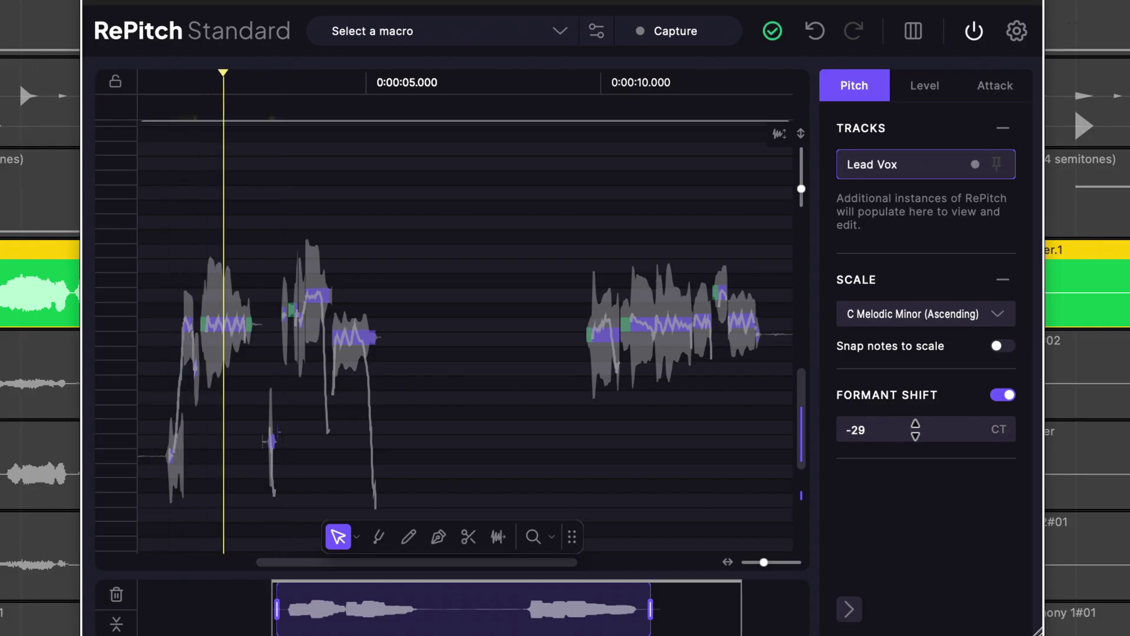
{"action": "left_click_drag", "start_coordinate": [909, 425], "coordinate": [916, 448]}
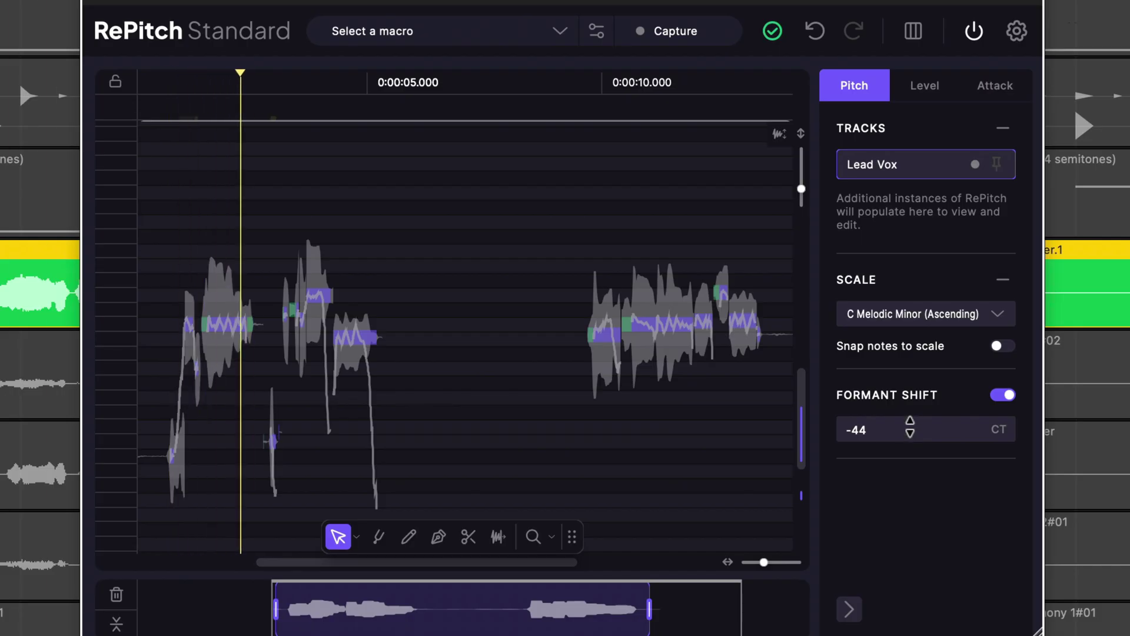
{"action": "left_click_drag", "start_coordinate": [911, 429], "coordinate": [907, 445]}
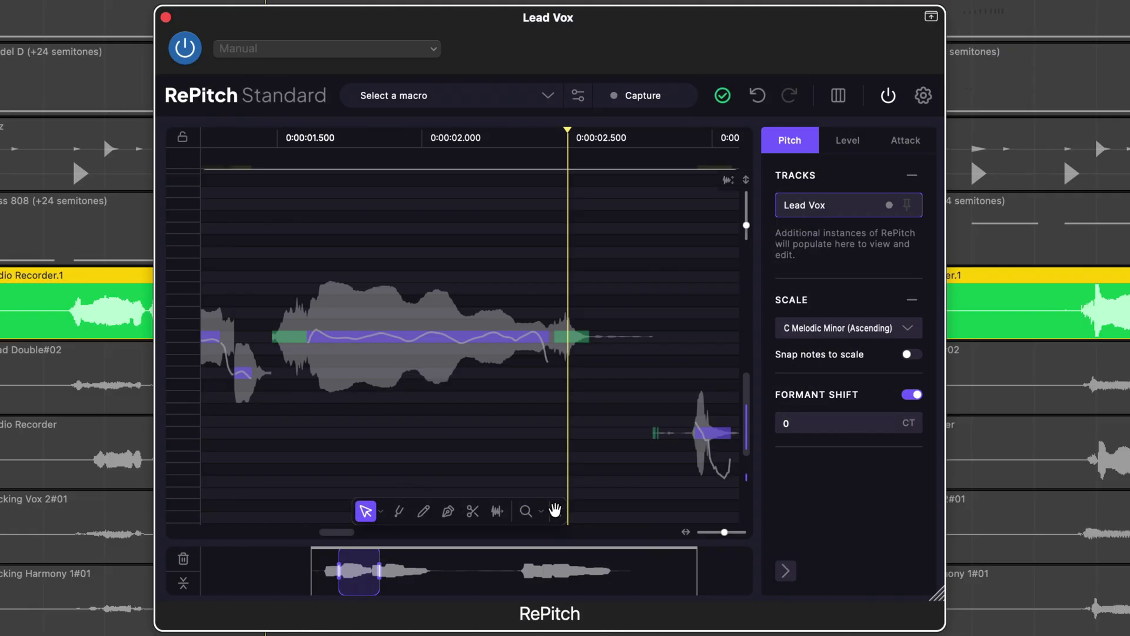
Move the floating toolbar up and select a pitch curve node with the Pen tool.
{"action": "left_click_drag", "start_coordinate": [557, 510], "coordinate": [552, 413]}
{"action": "left_click", "coordinate": [442, 414]}
{"action": "left_click", "coordinate": [460, 339]}
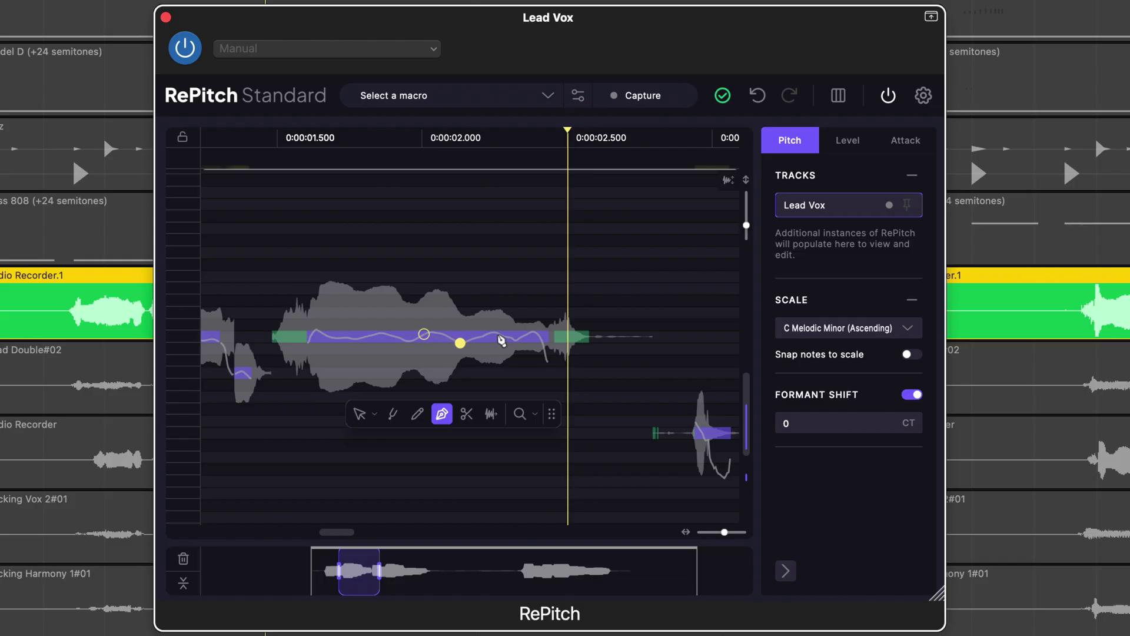
Pencil in a wide wavy vibrato over the sustained note and play it back.
{"action": "left_click", "coordinate": [418, 413]}
{"action": "mouse_move", "coordinate": [324, 333]}
{"action": "left_mouse_down"}
{"action": "mouse_move", "coordinate": [405, 335]}
{"action": "mouse_move", "coordinate": [516, 315]}
{"action": "mouse_move", "coordinate": [549, 348]}
{"action": "left_mouse_up"}
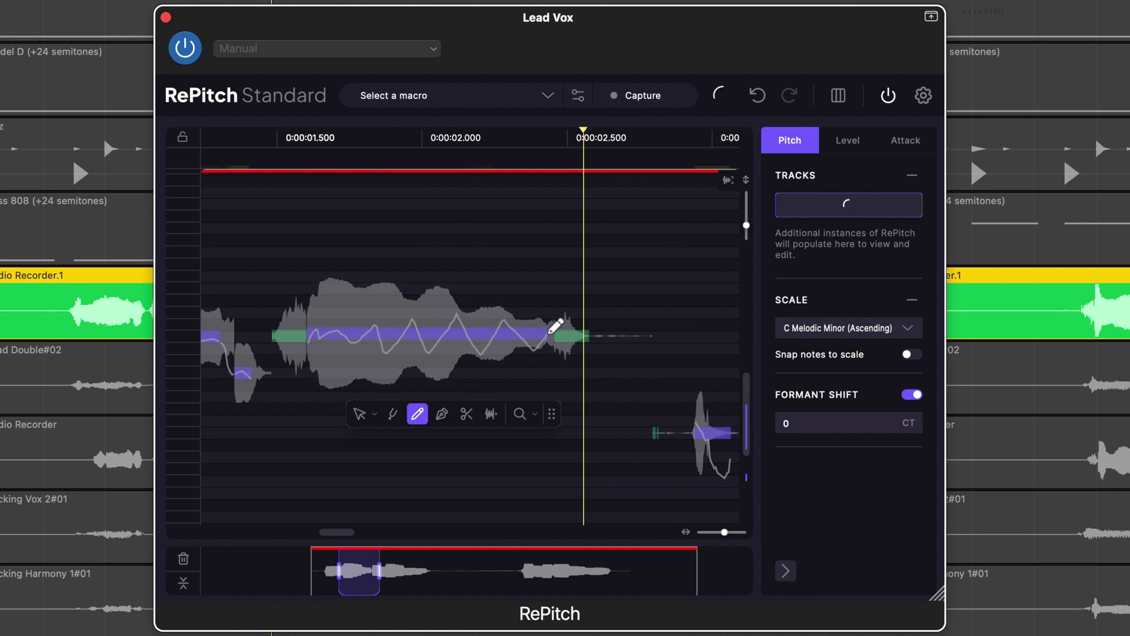
{"action": "key", "text": "space"}
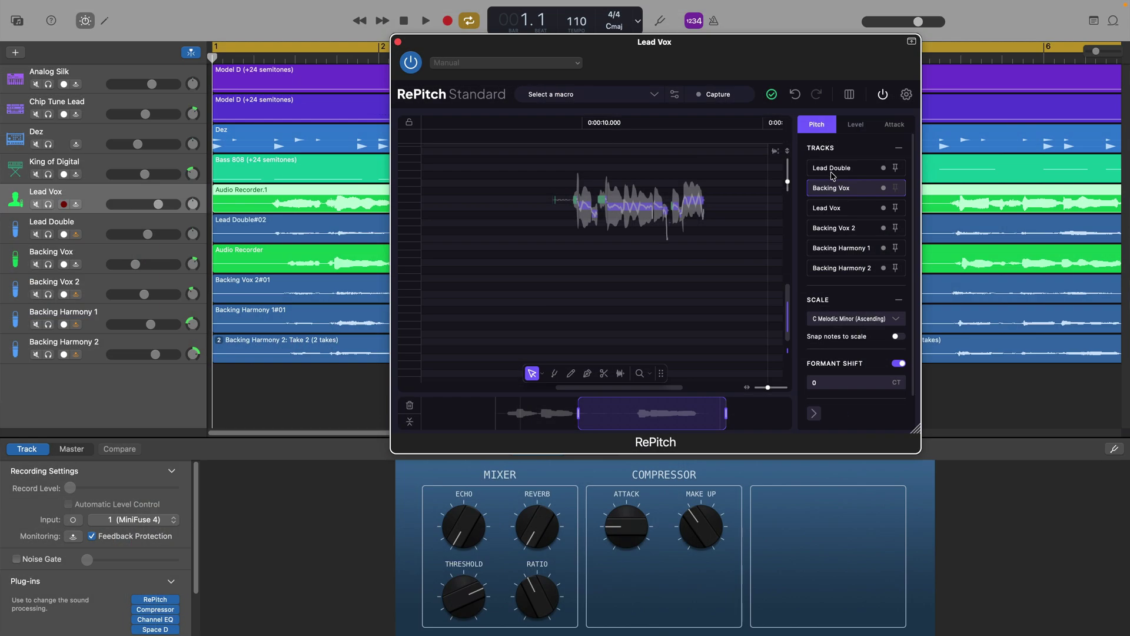
Bring up the TRACKS list with all six captured vocals, including Backing Harmony 1 and 2.
{"action": "left_click", "coordinate": [830, 173]}
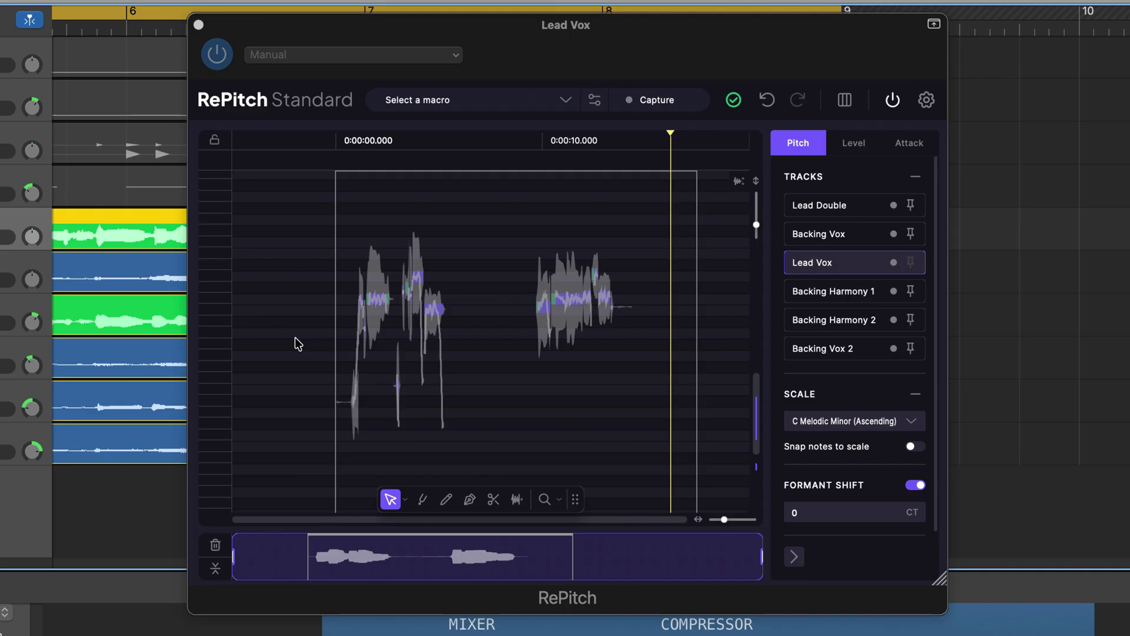
Check each vocal track's pitch, then reselect Lead Vox in the Attack view.
{"action": "left_click", "coordinate": [858, 239]}
{"action": "left_click", "coordinate": [852, 260]}
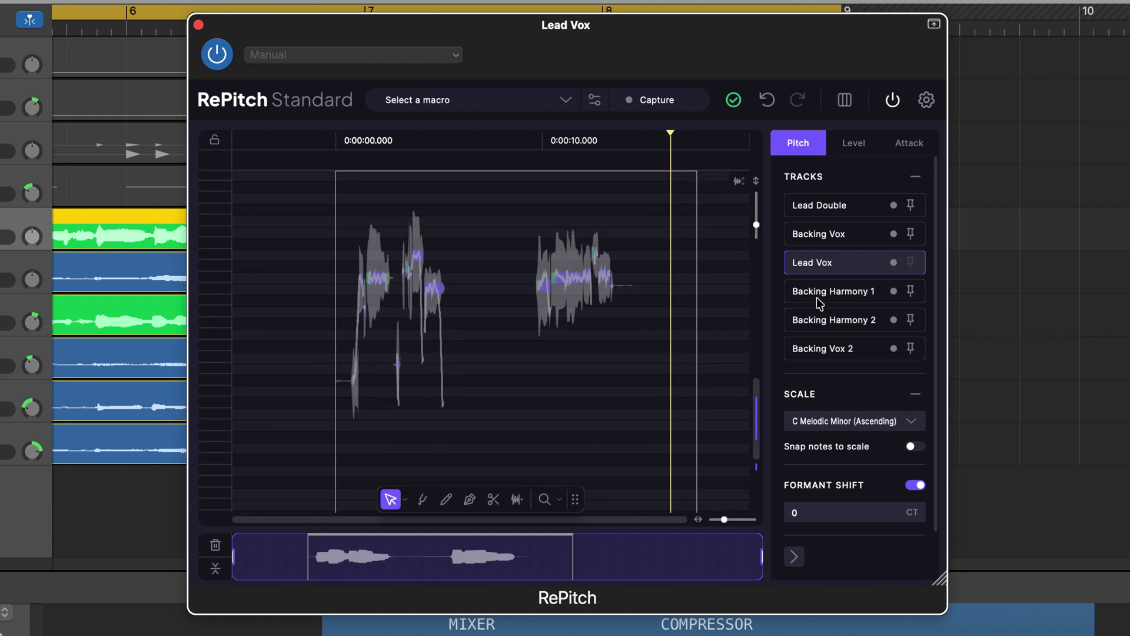
{"action": "left_click", "coordinate": [845, 297]}
{"action": "left_click", "coordinate": [846, 322]}
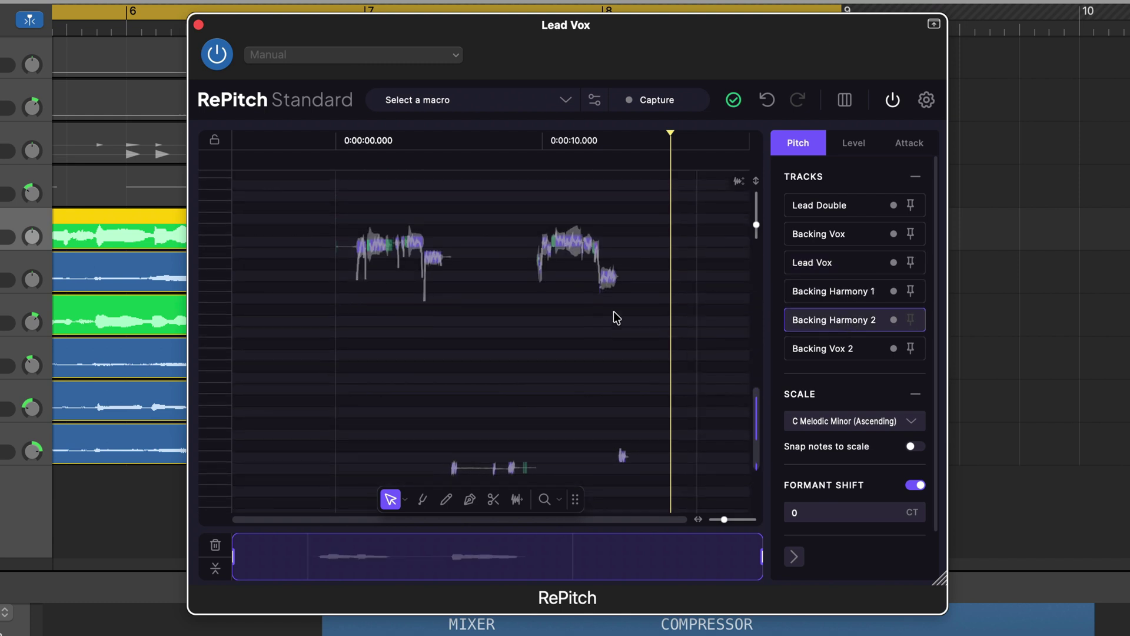
{"action": "left_click", "coordinate": [820, 349]}
{"action": "left_click", "coordinate": [828, 204]}
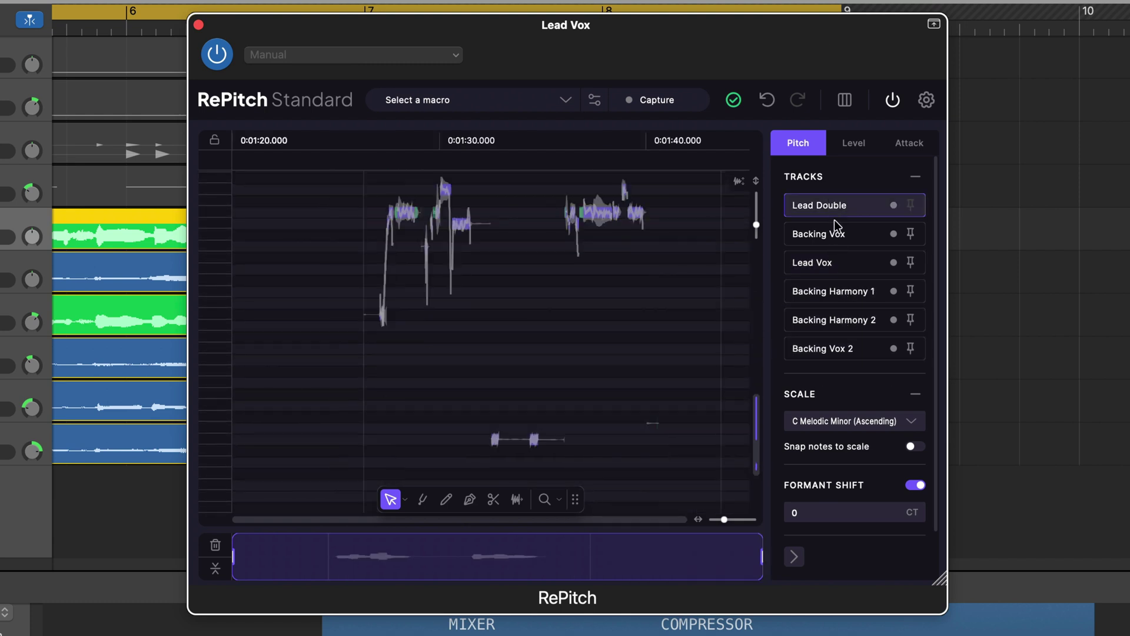
{"action": "left_click", "coordinate": [836, 234]}
{"action": "left_click", "coordinate": [837, 264]}
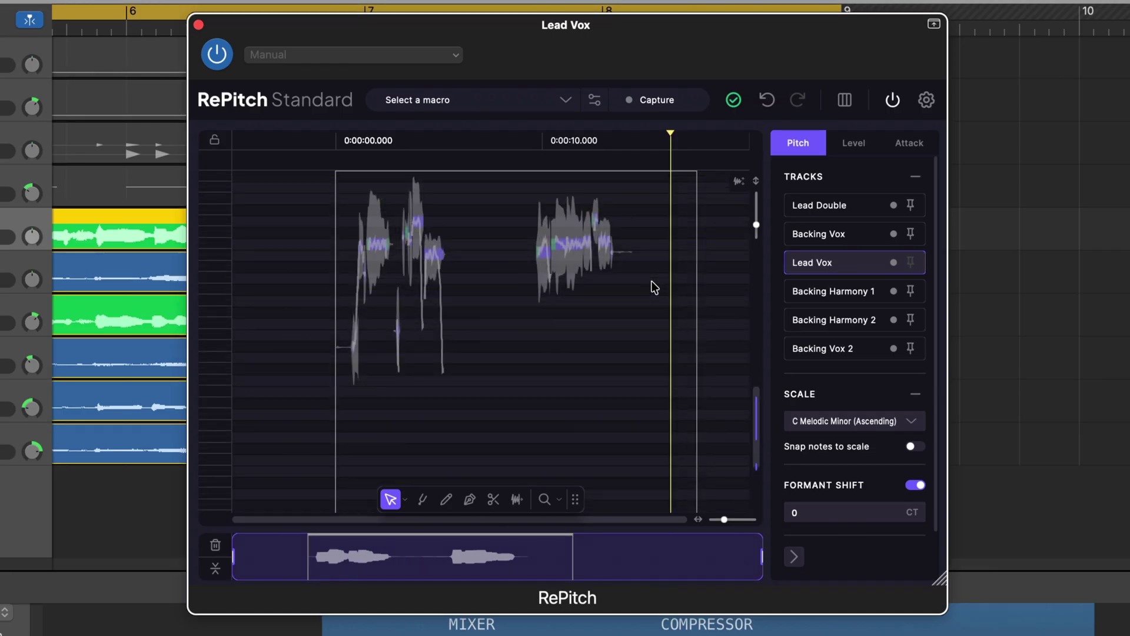
{"action": "left_click", "coordinate": [909, 144]}
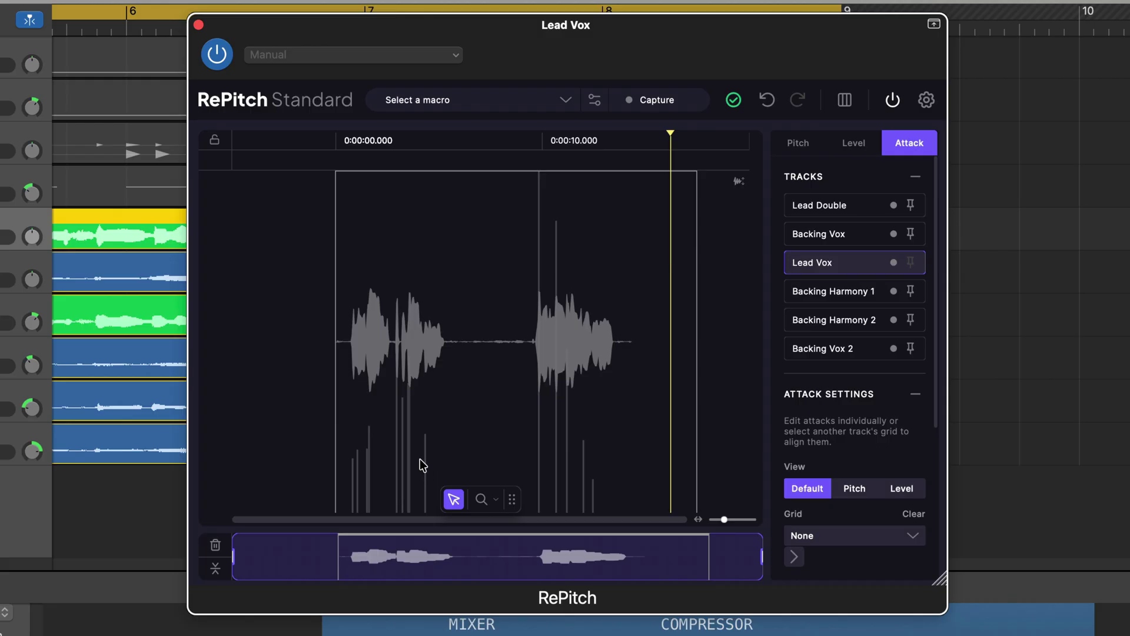
Apply Make Track Attack Grid to the Lead Vox waveform.
{"action": "right_click", "coordinate": [508, 369]}
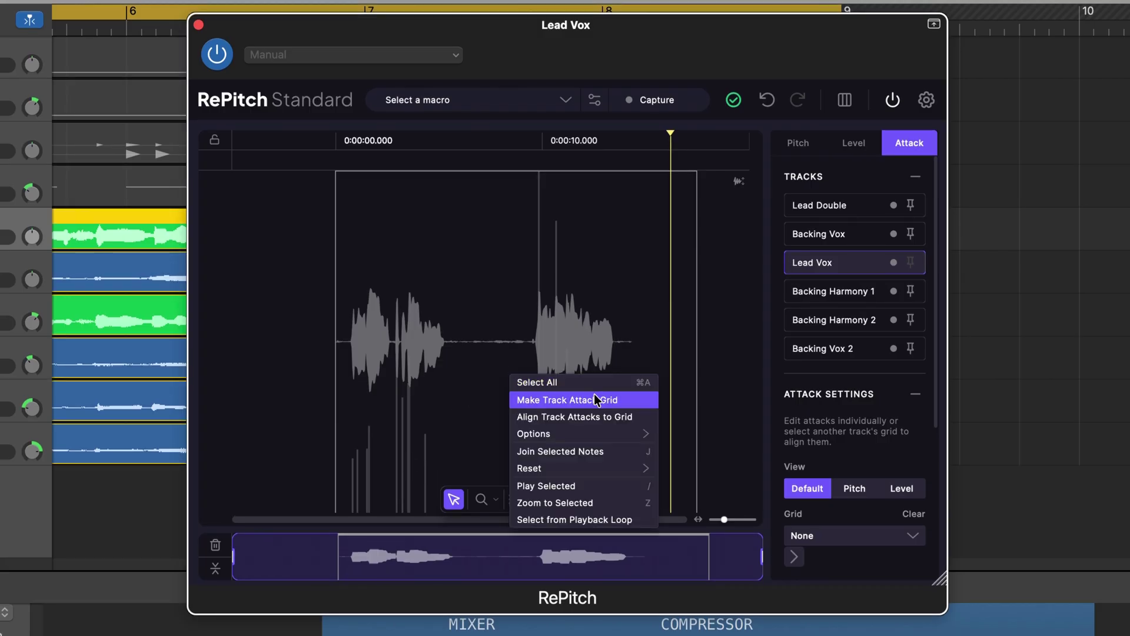
{"action": "left_click", "coordinate": [621, 402]}
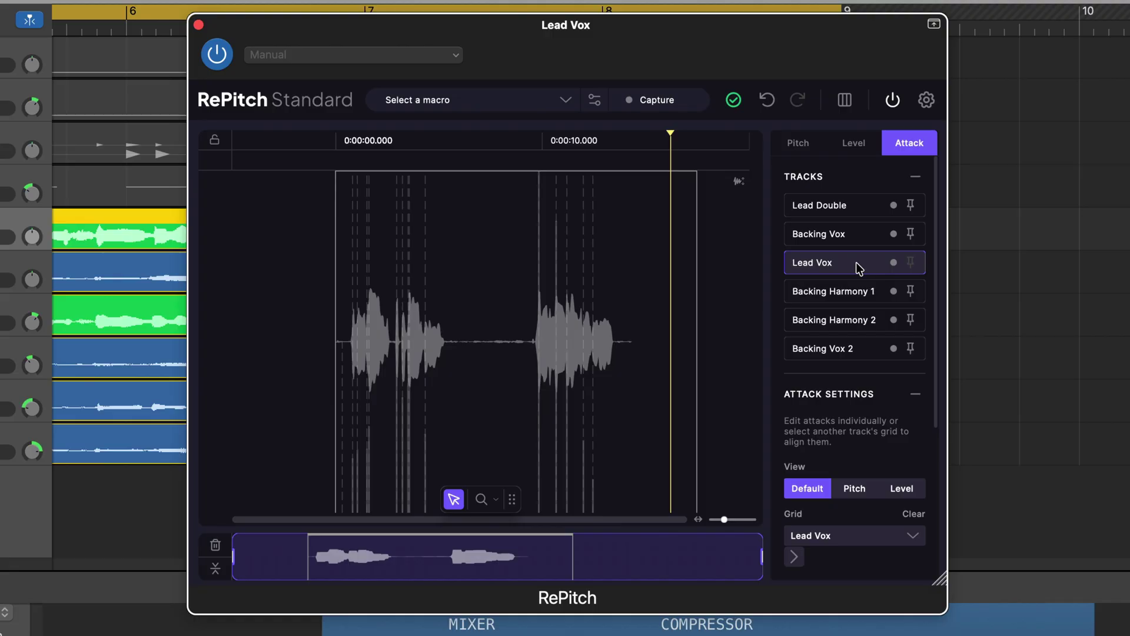
Apply Align Track Attacks to Grid to Backing Vox, then replay the song.
{"action": "left_click", "coordinate": [854, 236]}
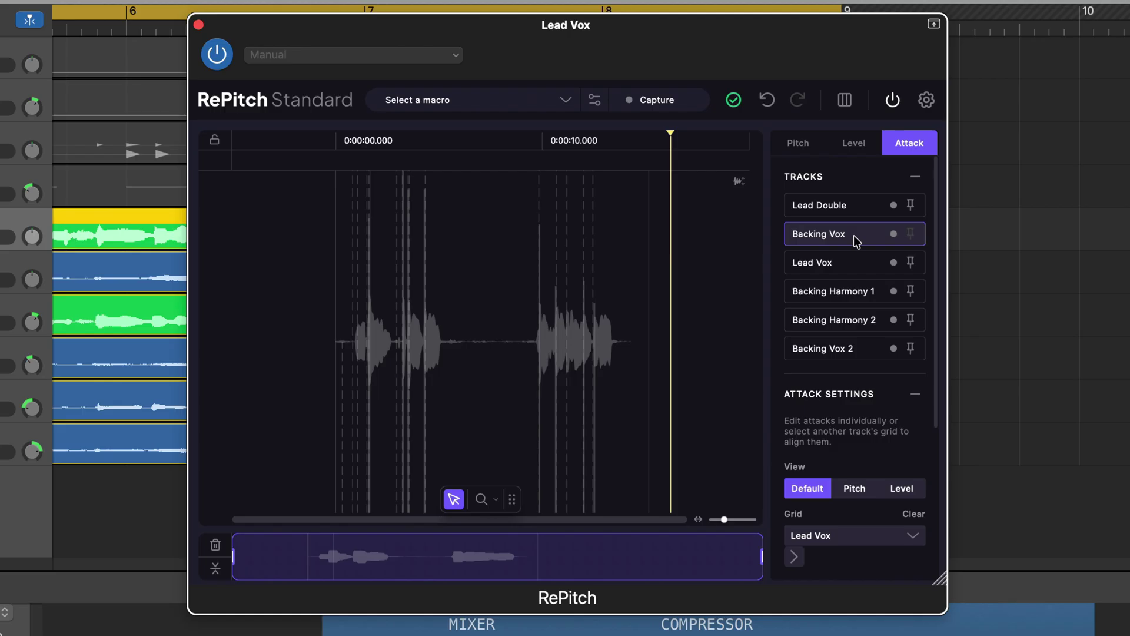
{"action": "right_click", "coordinate": [518, 276]}
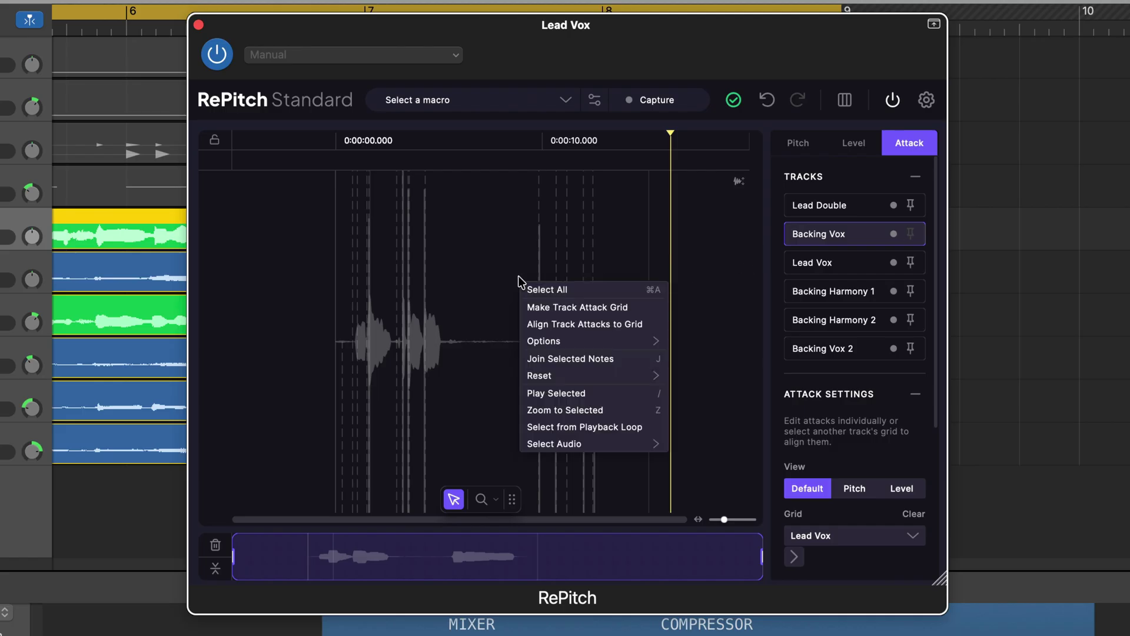
{"action": "left_click", "coordinate": [650, 328]}
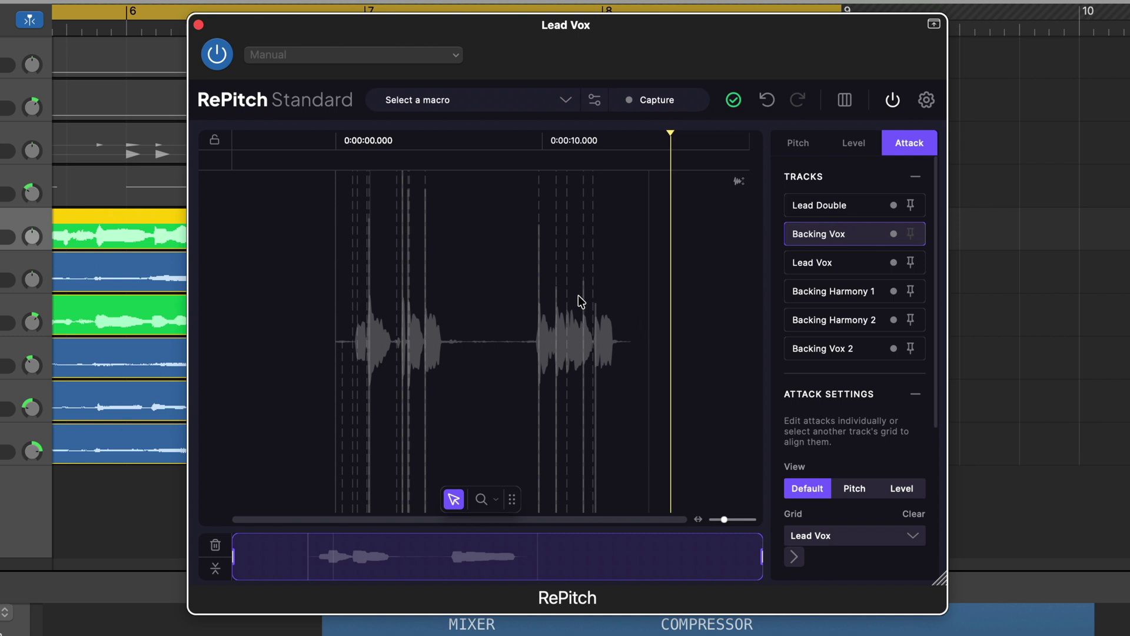
{"action": "key", "text": "Return"}
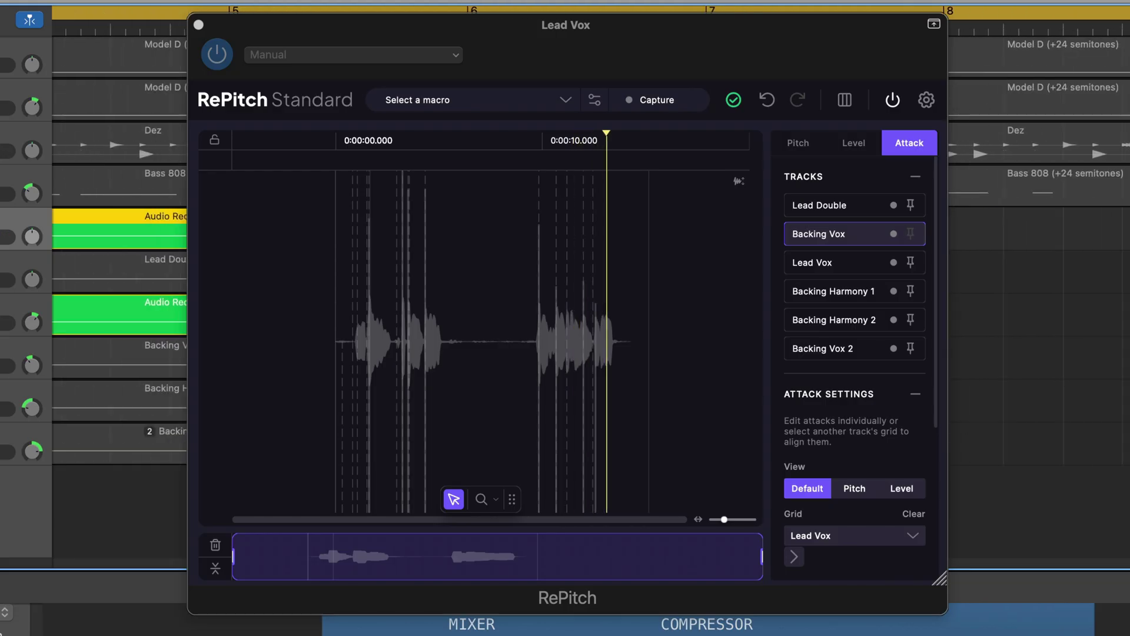
Apply Align Track Attacks to Grid to Backing Harmony 1, Backing Harmony 2 and Backing Vox 2.
{"action": "left_click", "coordinate": [849, 294]}
{"action": "right_click", "coordinate": [518, 303]}
{"action": "left_click", "coordinate": [620, 344]}
{"action": "left_click", "coordinate": [863, 325]}
{"action": "right_click", "coordinate": [536, 300]}
{"action": "left_click", "coordinate": [620, 345]}
{"action": "left_click", "coordinate": [852, 347]}
{"action": "right_click", "coordinate": [543, 317]}
{"action": "left_click", "coordinate": [560, 348]}
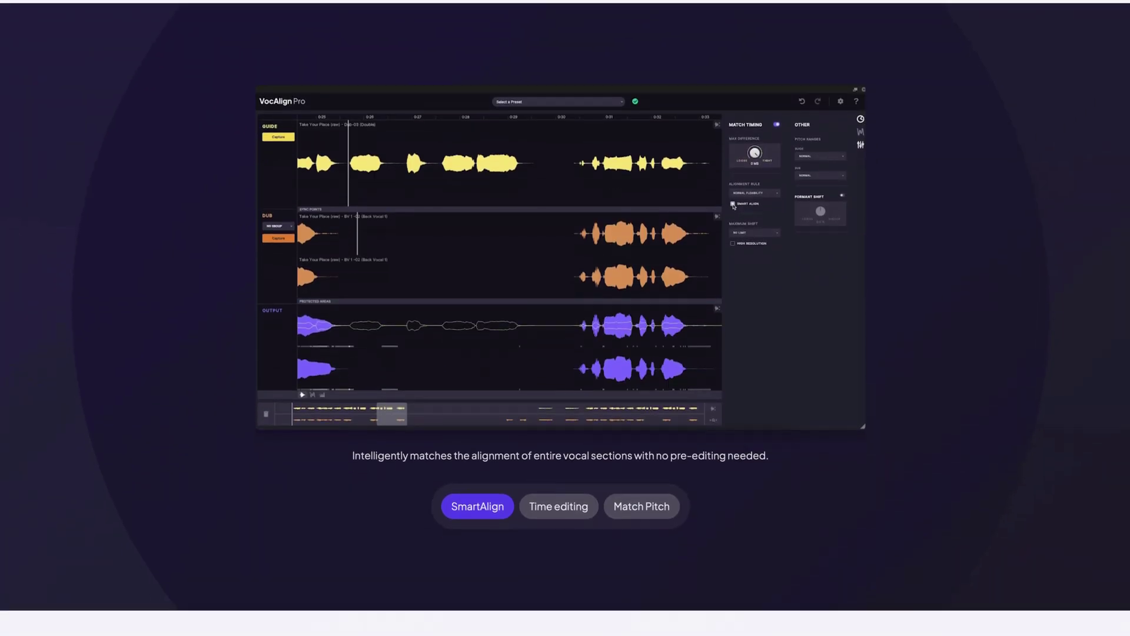
{"action": "scroll", "coordinate": [565, 318], "scroll_direction": "down", "scroll_amount": 5}
{"action": "scroll", "coordinate": [565, 317], "scroll_direction": "down", "scroll_amount": 3}
{"action": "scroll", "coordinate": [564, 318], "scroll_direction": "down", "scroll_amount": 5}
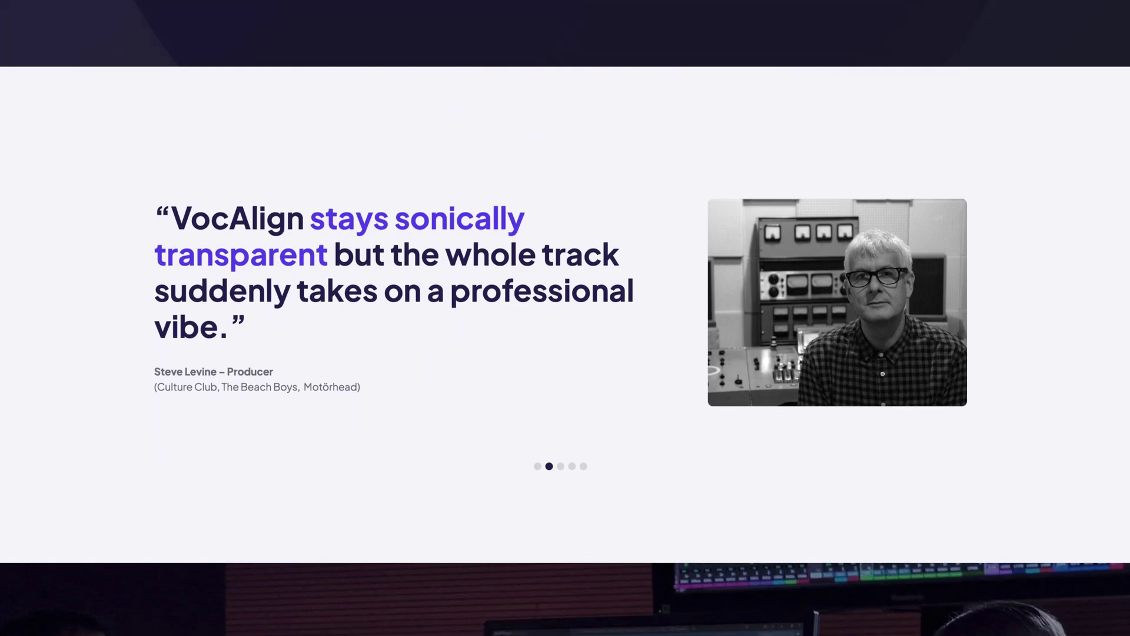